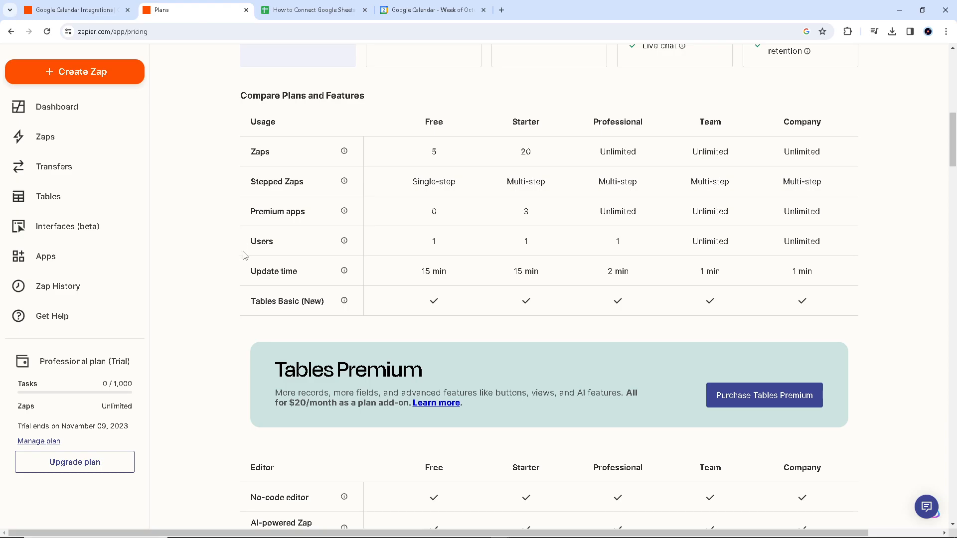
- Compare the prices, task limits and features of the plans on Zapier's pricing page
scroll(283, 284, down, 1)
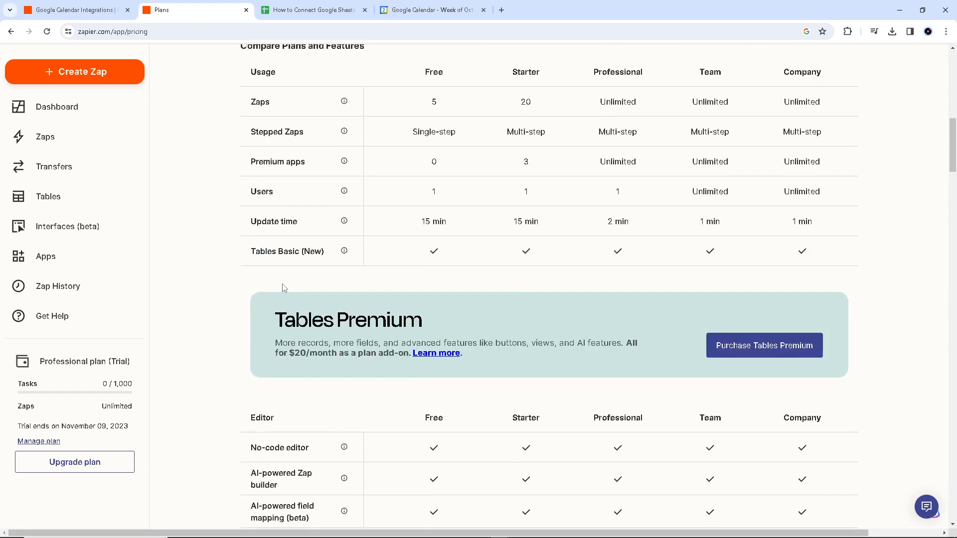
scroll(283, 284, up, 3)
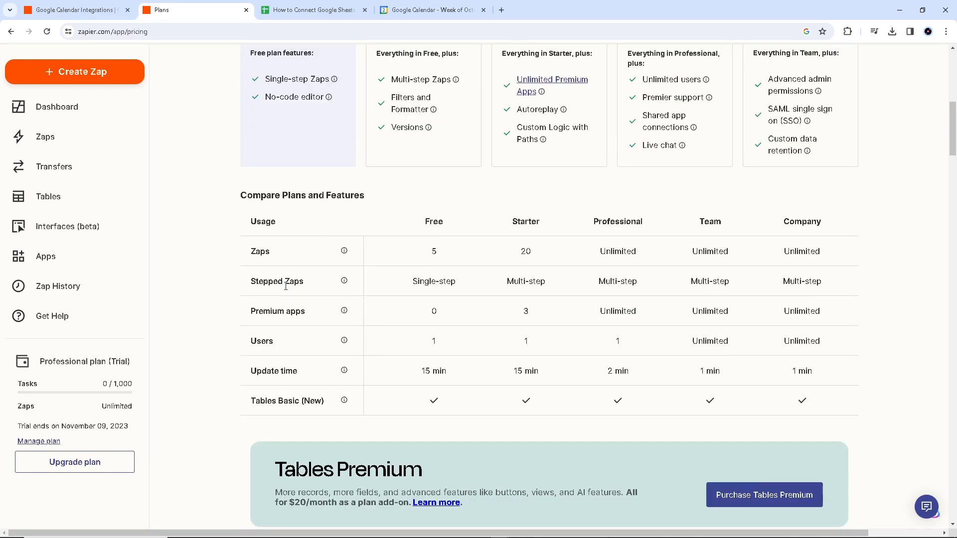
click(424, 10)
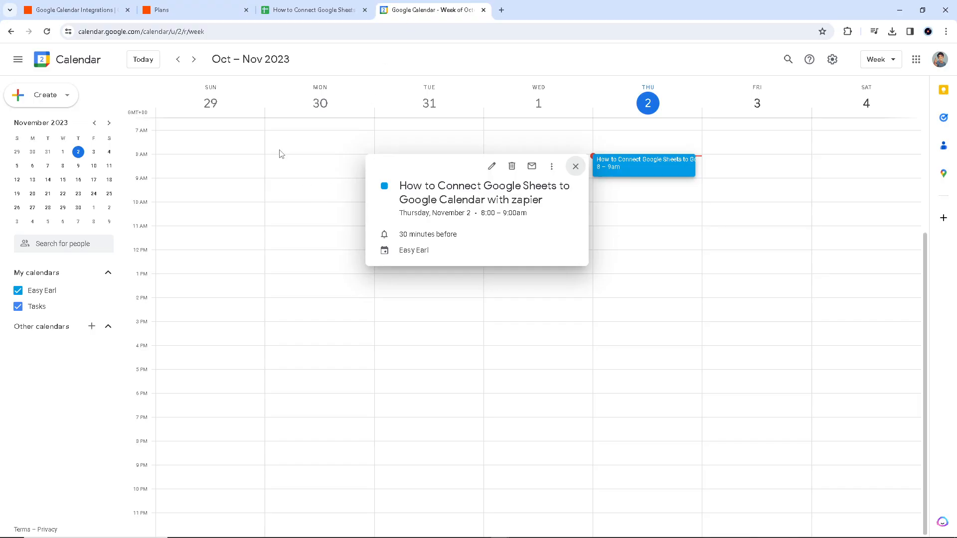
click(303, 12)
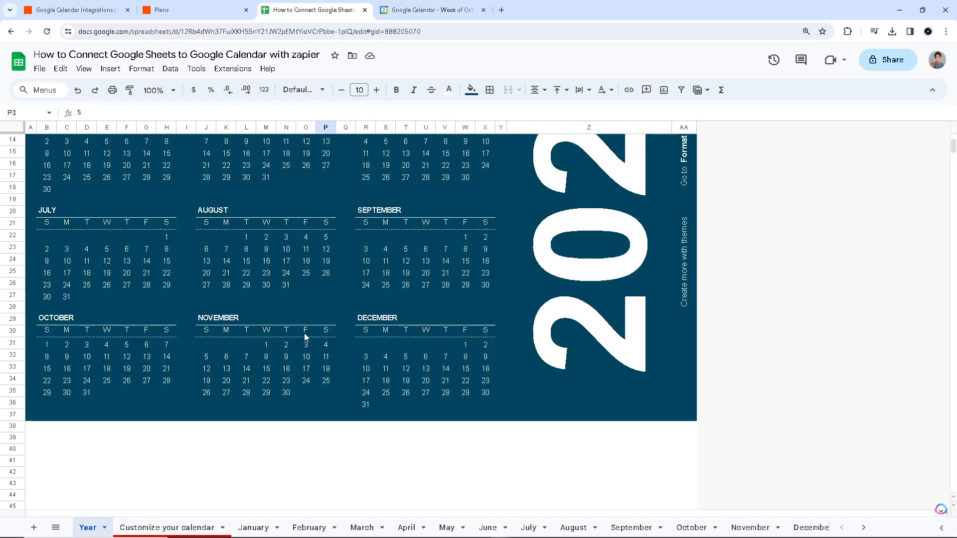
click(219, 10)
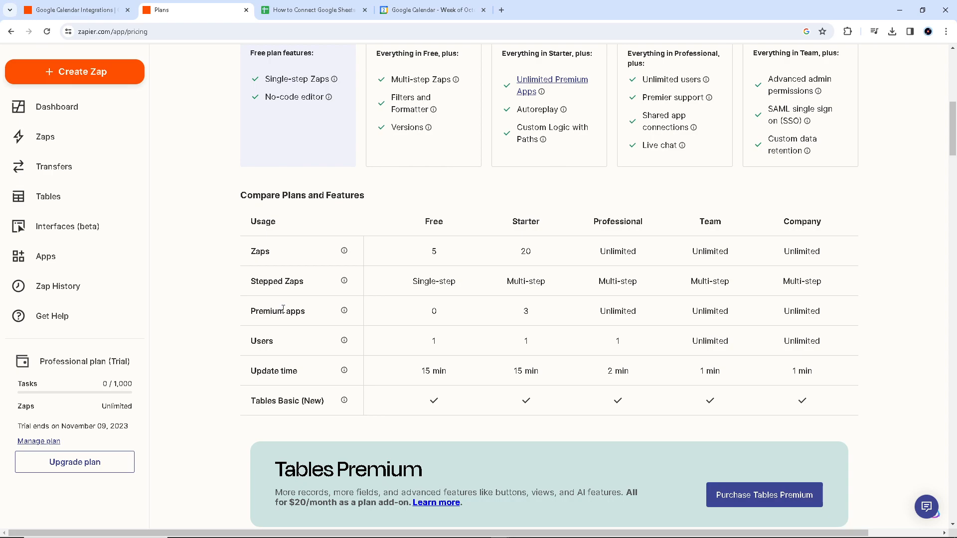
scroll(608, 317, down, 5)
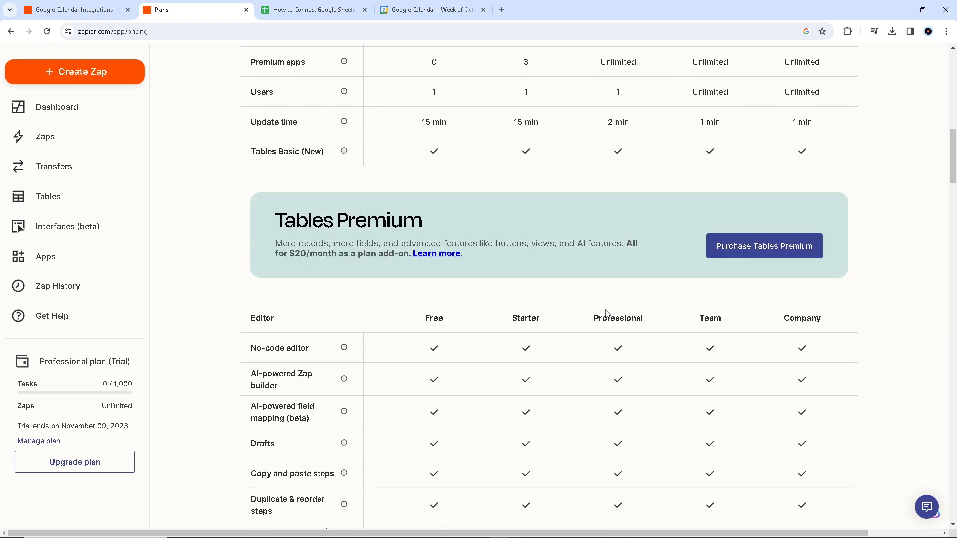
scroll(604, 313, up, 10)
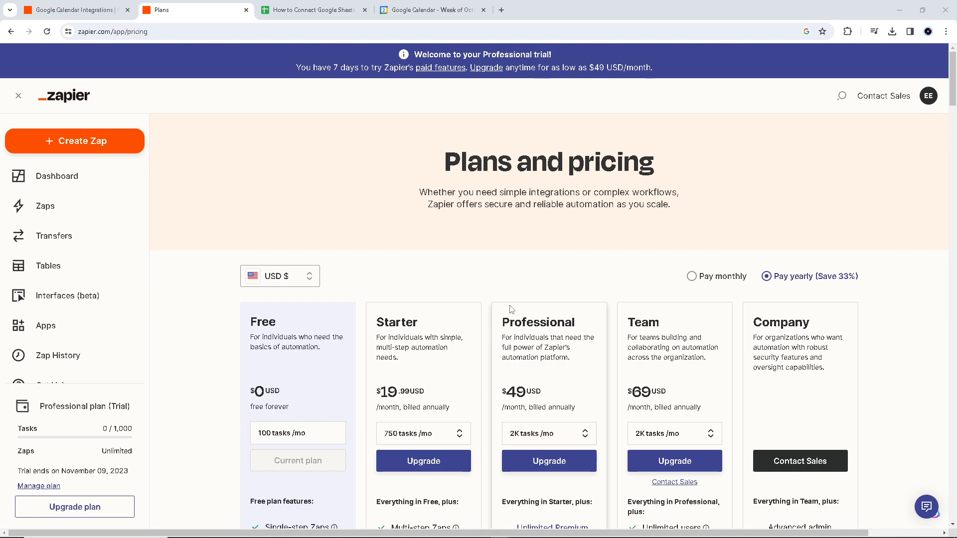
scroll(512, 309, down, 1)
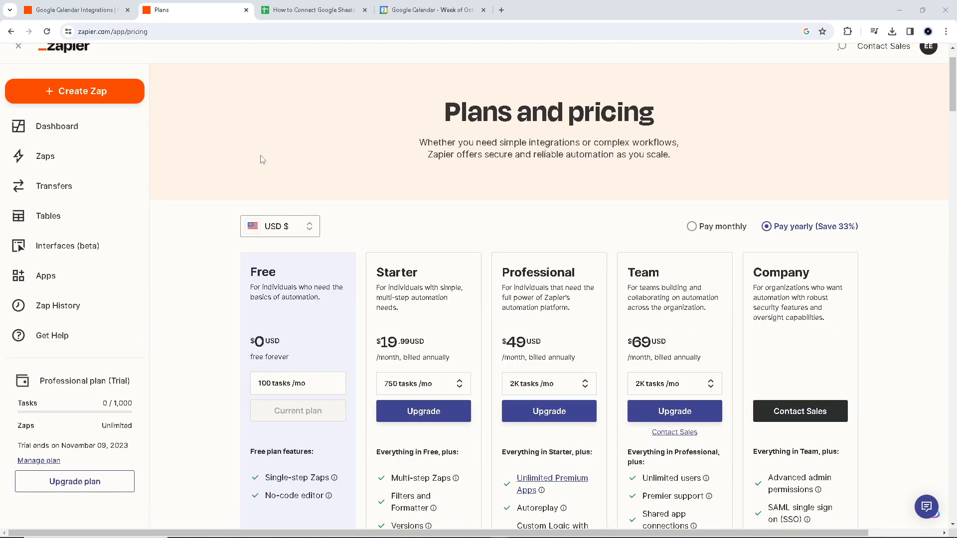
- Examine the yearly calendar in the Google Sheets file and the November 2 event in Google Calendar
click(301, 11)
scroll(340, 274, down, 1)
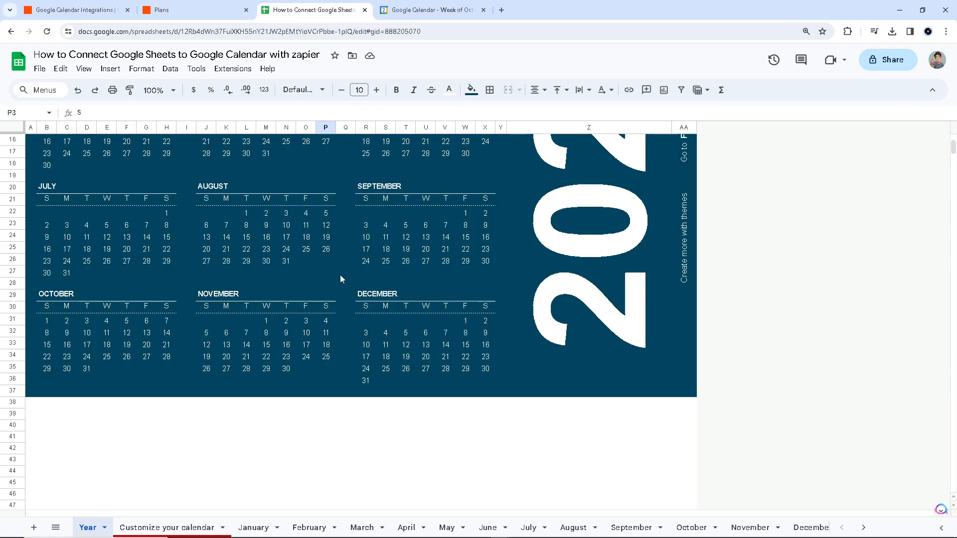
key(ctrl+Tab)
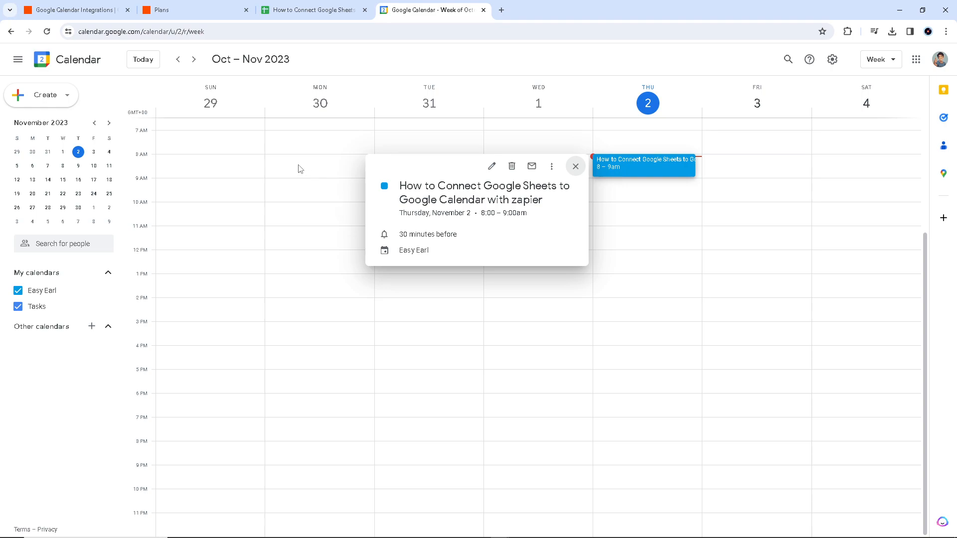
click(298, 10)
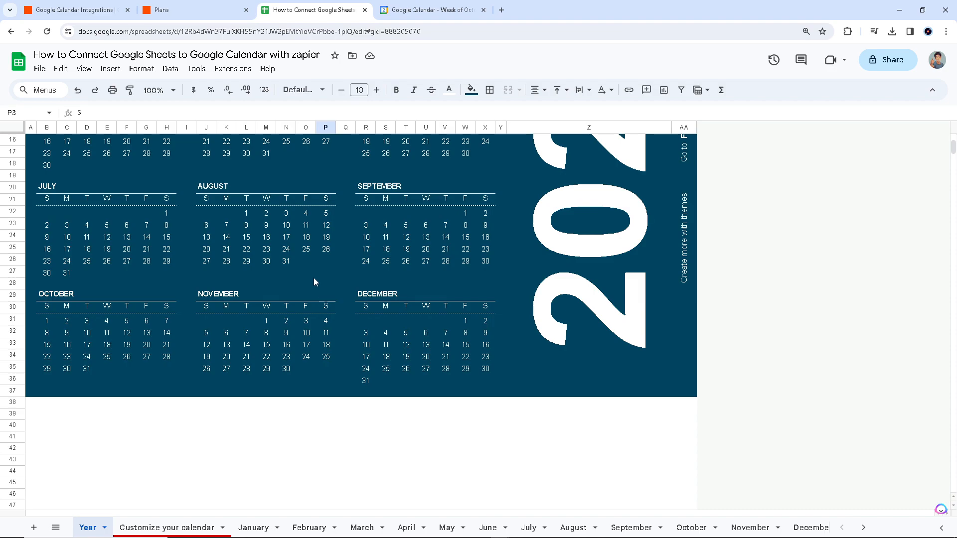
scroll(314, 281, down, 1)
click(427, 10)
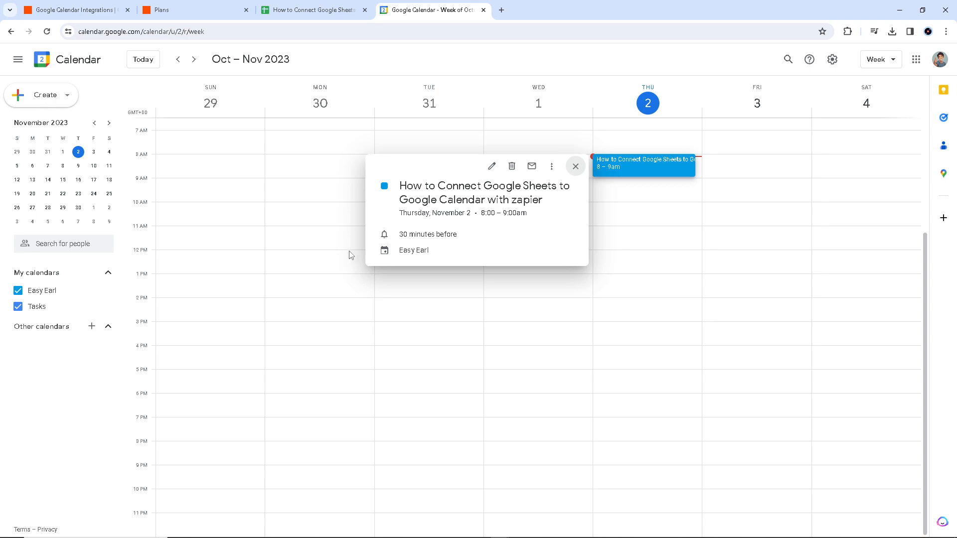
click(190, 10)
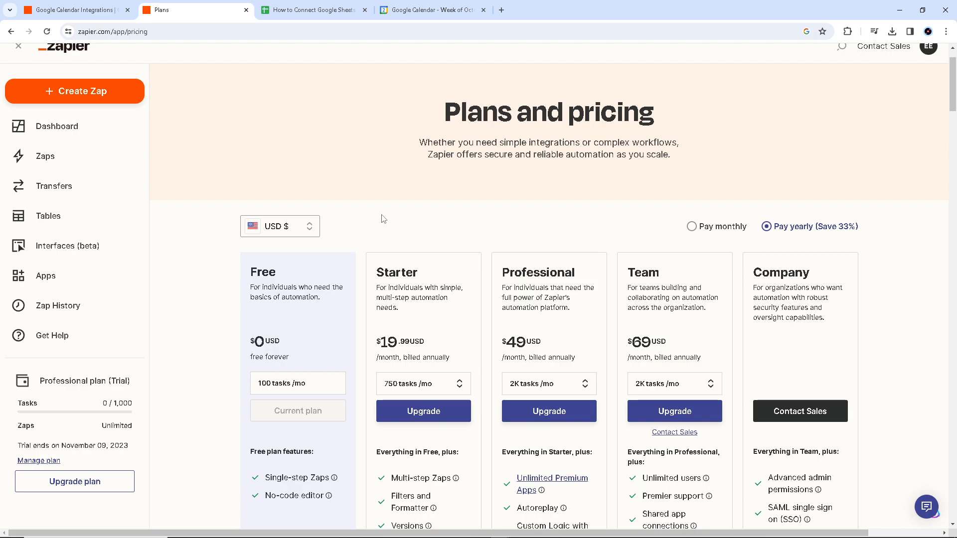
click(309, 10)
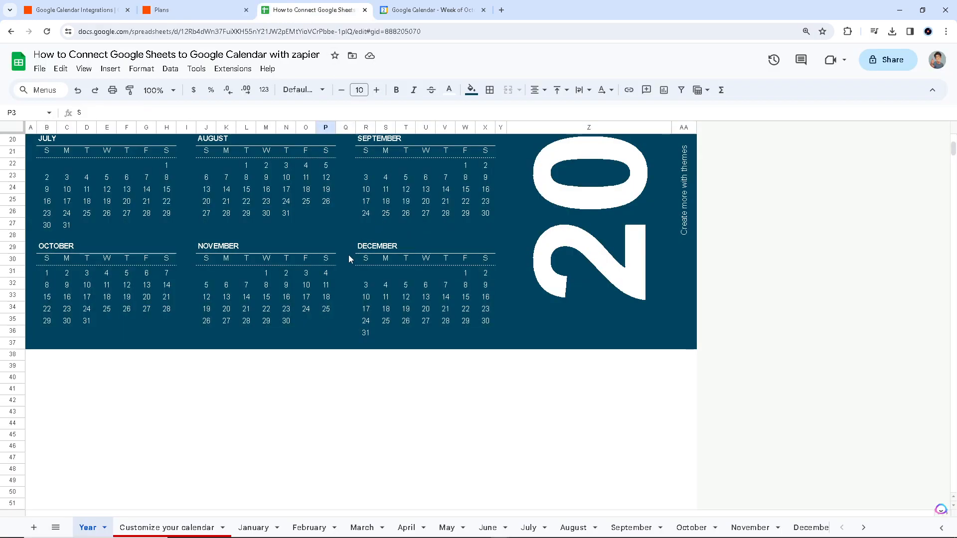
click(432, 10)
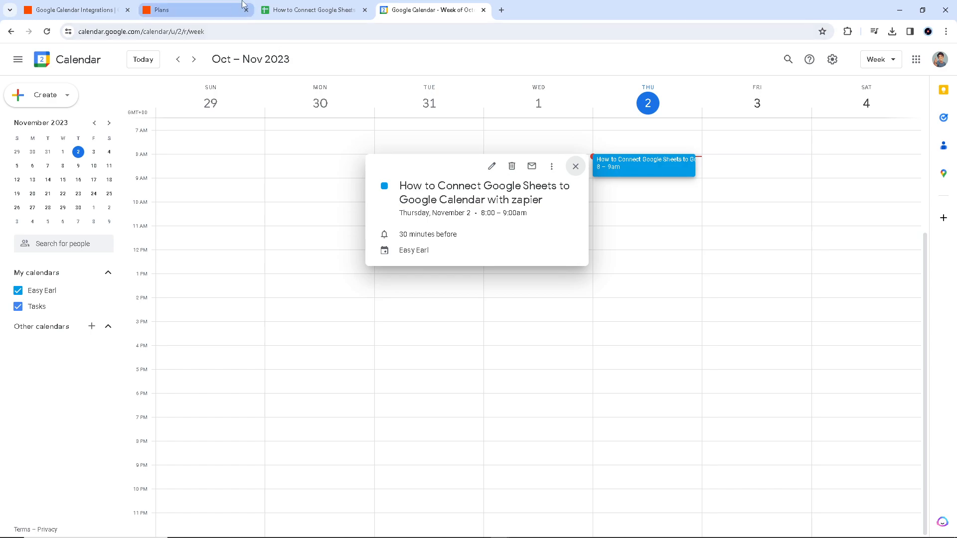
click(199, 10)
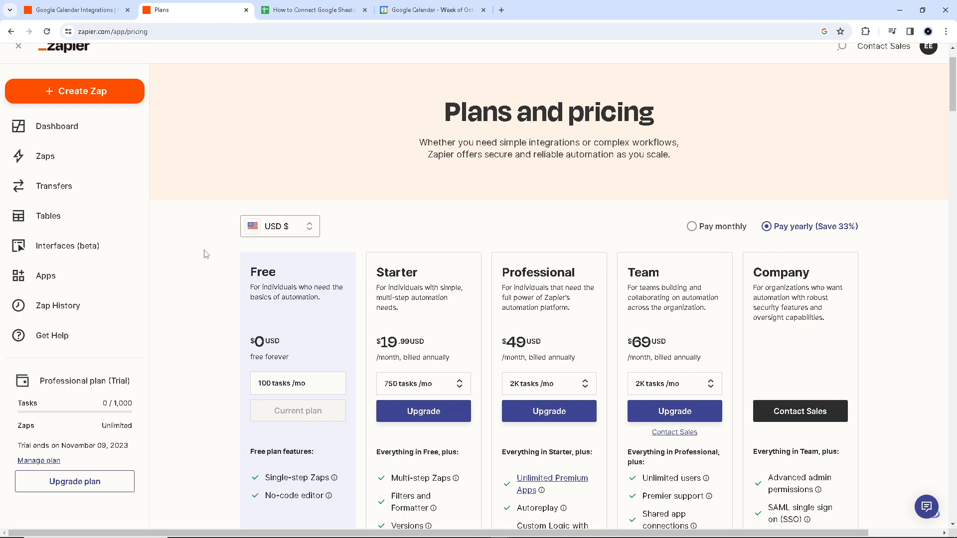
- Create a Zap from Zapier's Google Calendar integrations page and add Google Sheets as its action step
click(79, 10)
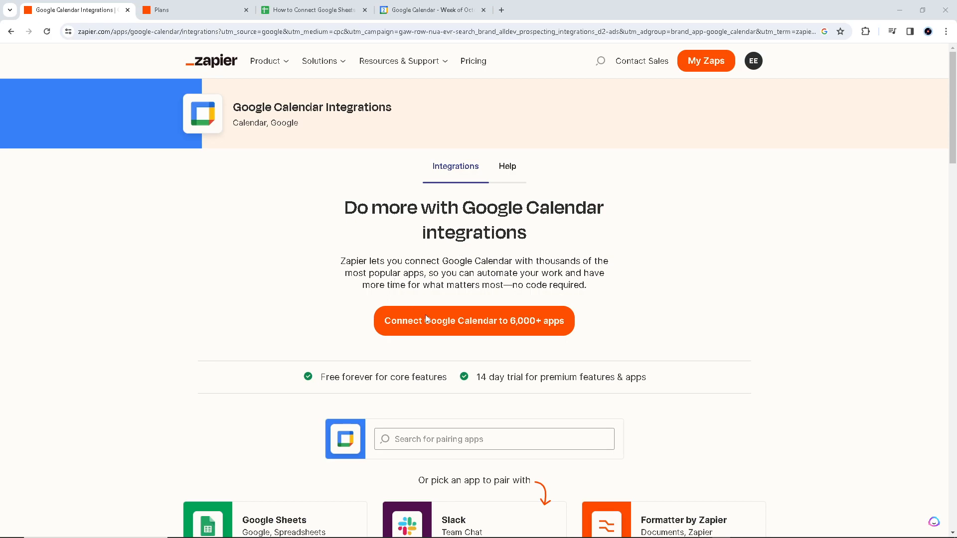
click(433, 323)
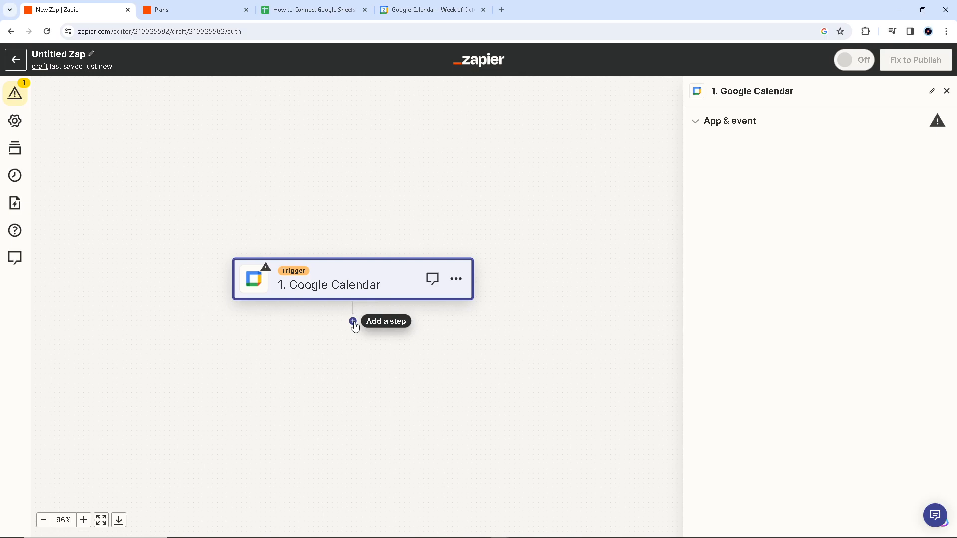
click(353, 322)
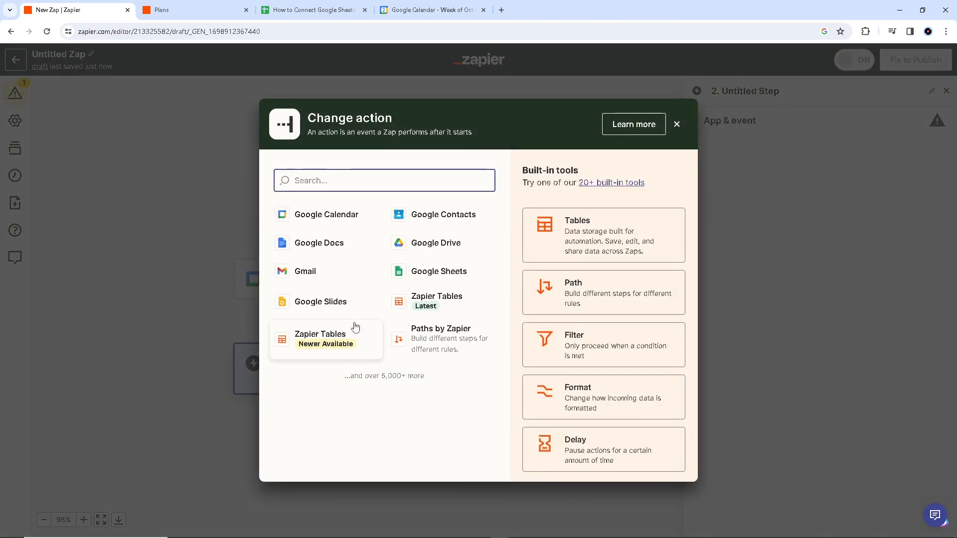
click(439, 273)
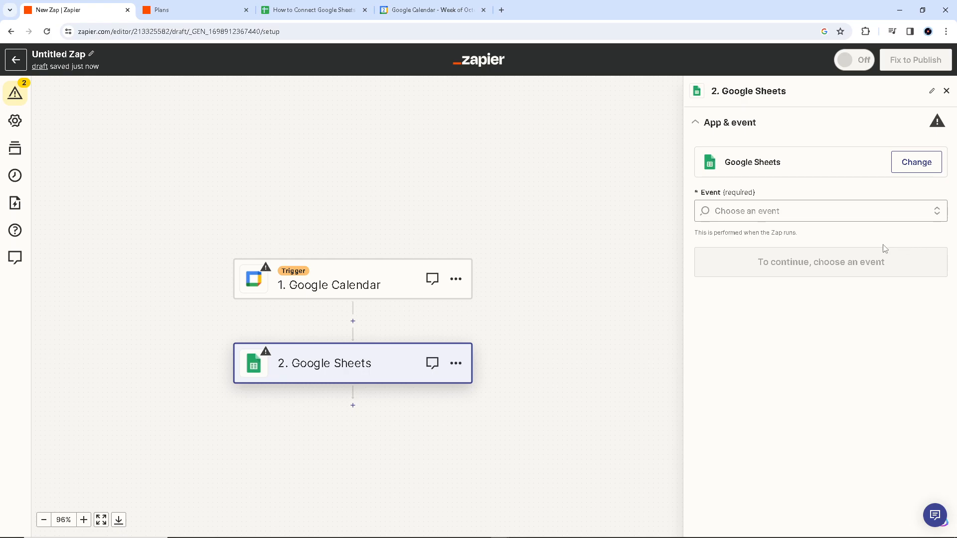
- Inspect the app and event setup of the Google Calendar trigger and the Google Sheets action
click(324, 289)
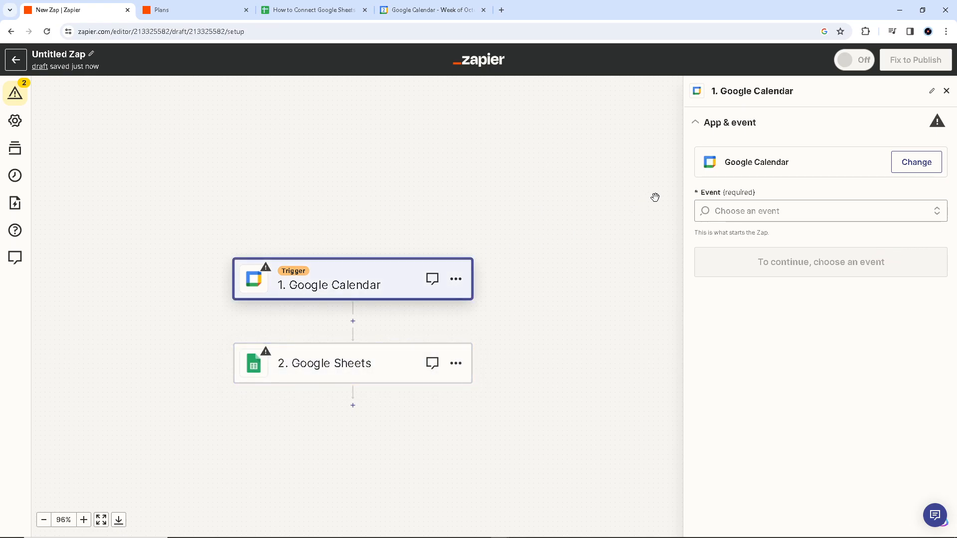
click(335, 358)
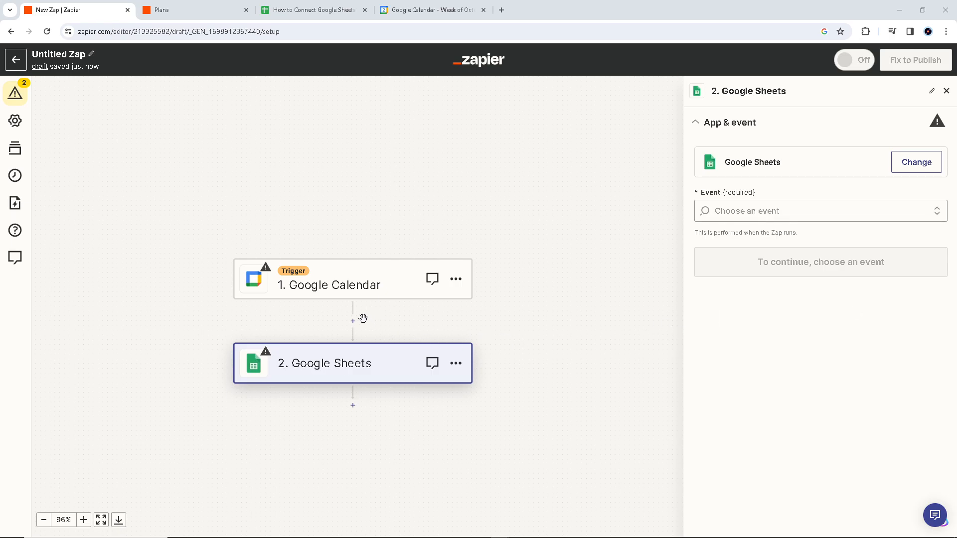
scroll(362, 318, down, 1)
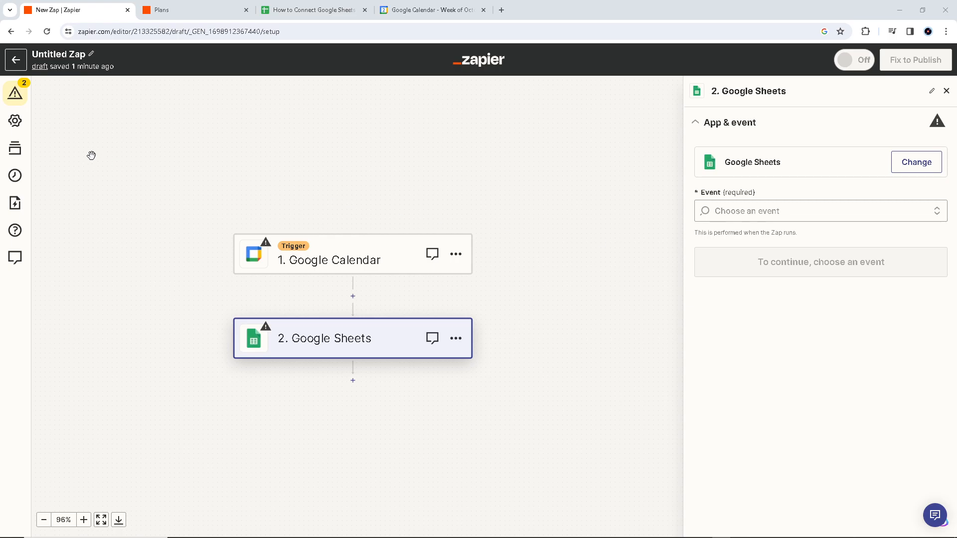
- Examine the feature comparison, security practices and frequently asked questions on Zapier's pricing page
click(194, 12)
scroll(907, 288, down, 10)
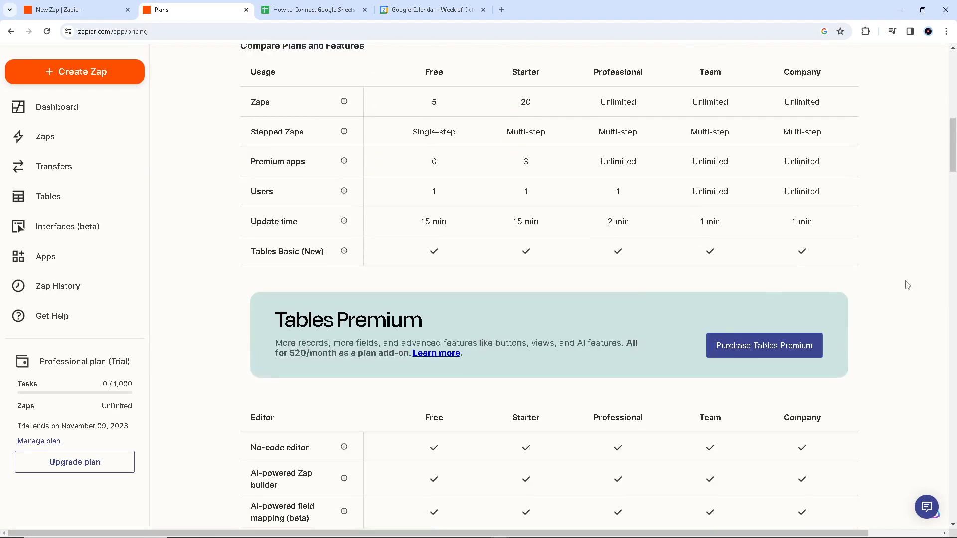
scroll(459, 322, down, 4)
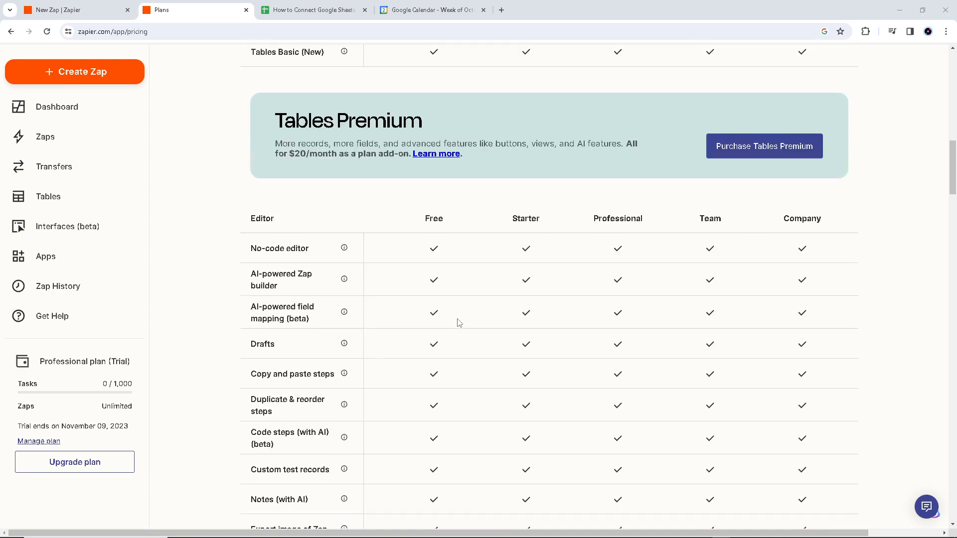
scroll(459, 322, down, 20)
scroll(459, 326, down, 15)
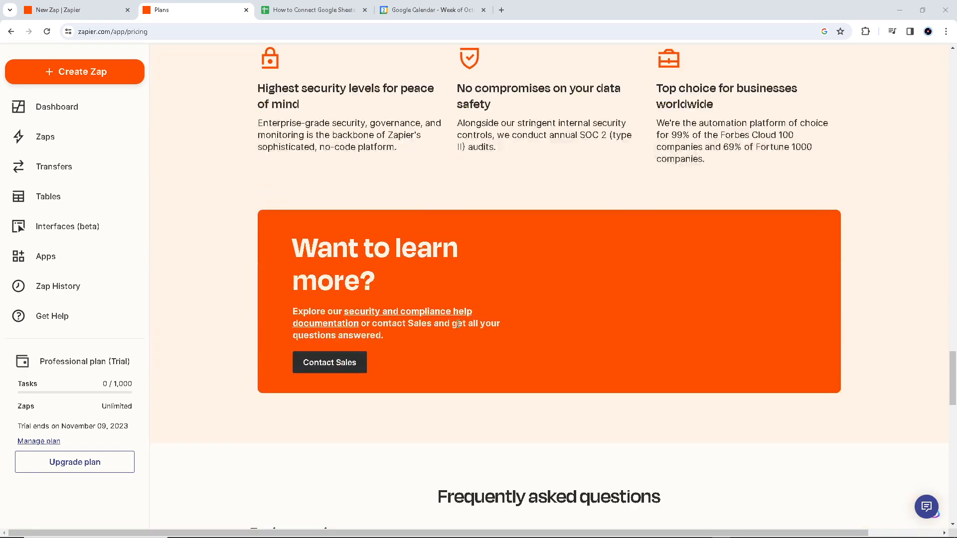
scroll(457, 324, up, 1)
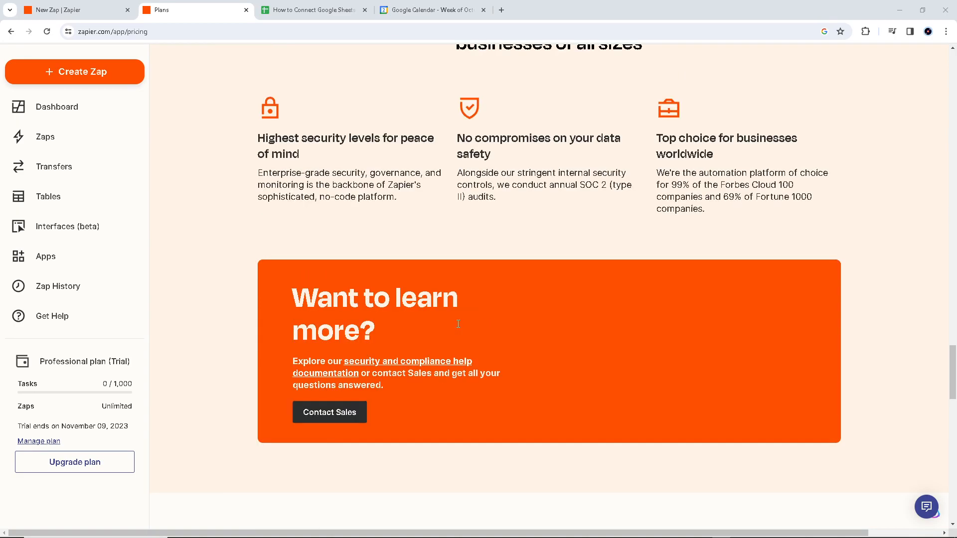
scroll(458, 324, up, 2)
scroll(458, 324, down, 3)
scroll(458, 323, up, 2)
scroll(458, 324, down, 1)
scroll(458, 324, up, 1)
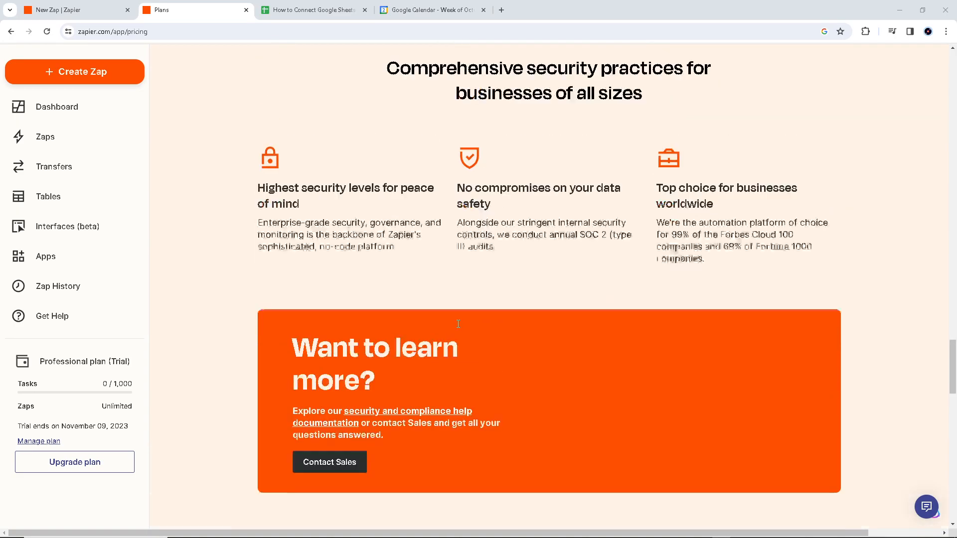
scroll(458, 324, down, 9)
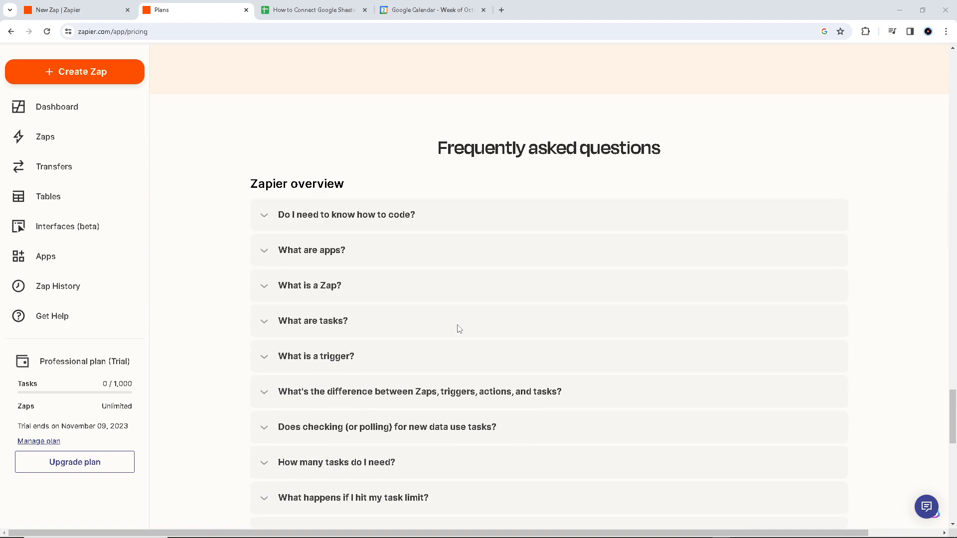